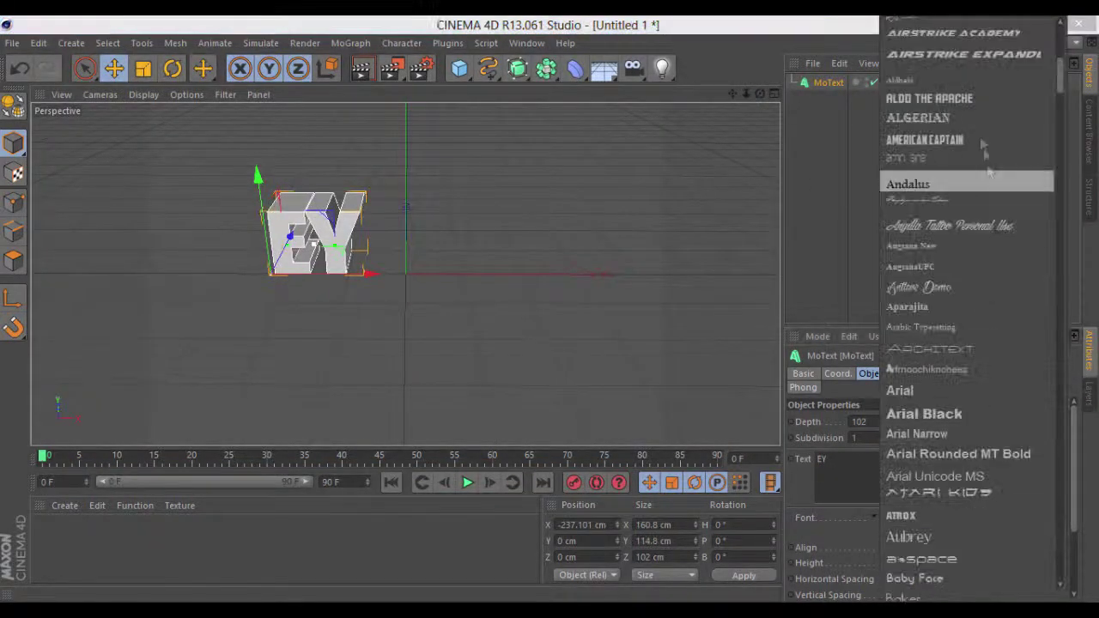
# Step: Set the EY MoText font to PEPSI and add a Random effector to it
pyautogui.click(965, 34)
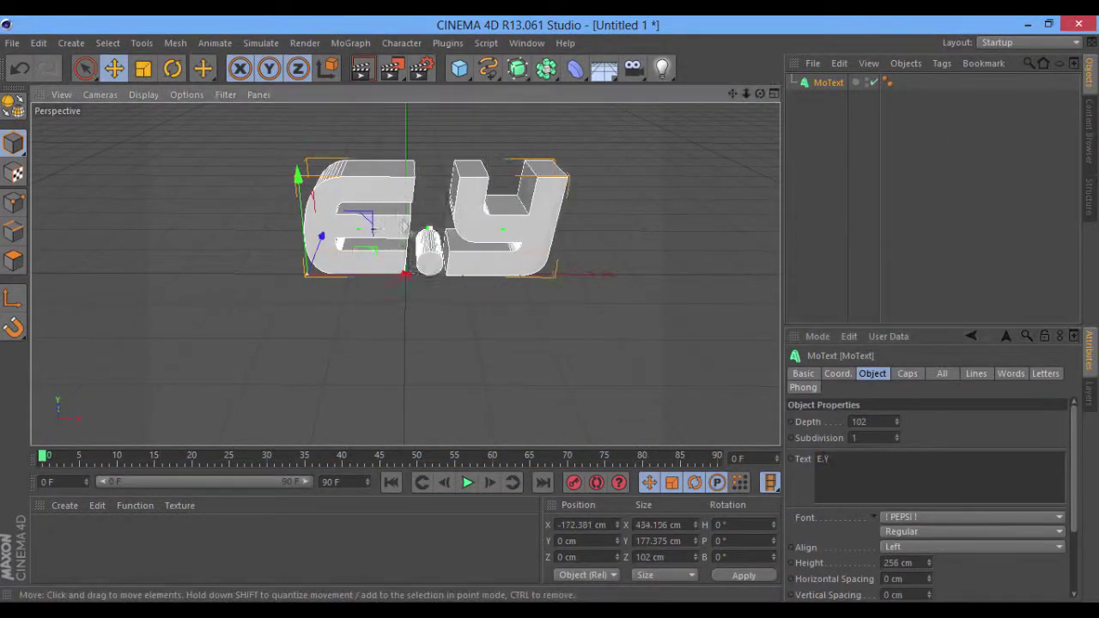
pyautogui.click(479, 191)
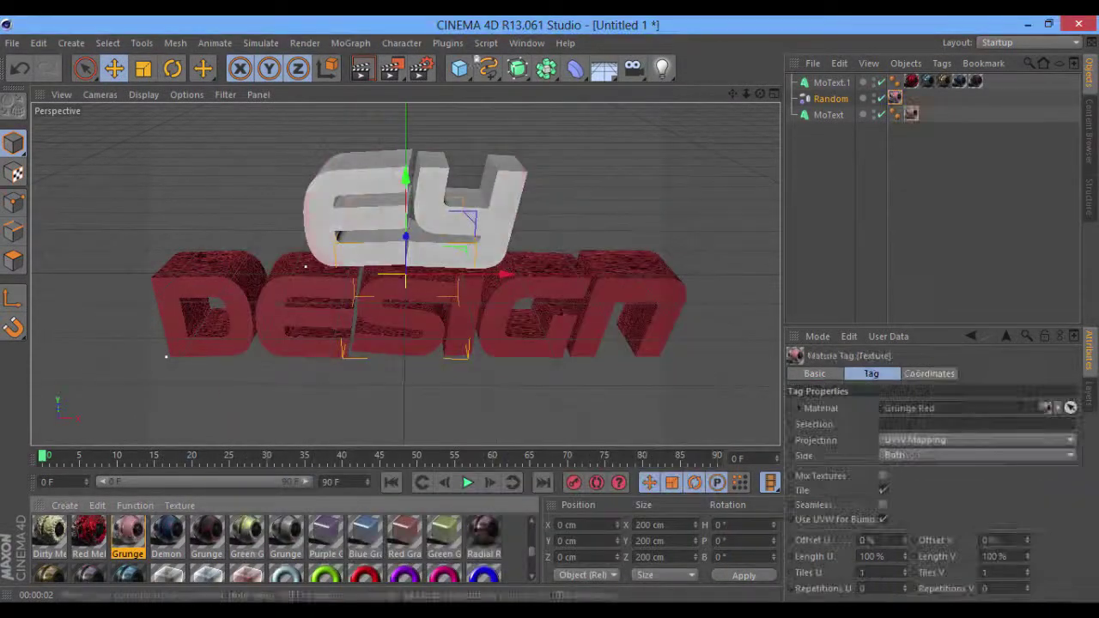
# Step: Pick a red colour in the Color Picker for the text material
pyautogui.click(362, 69)
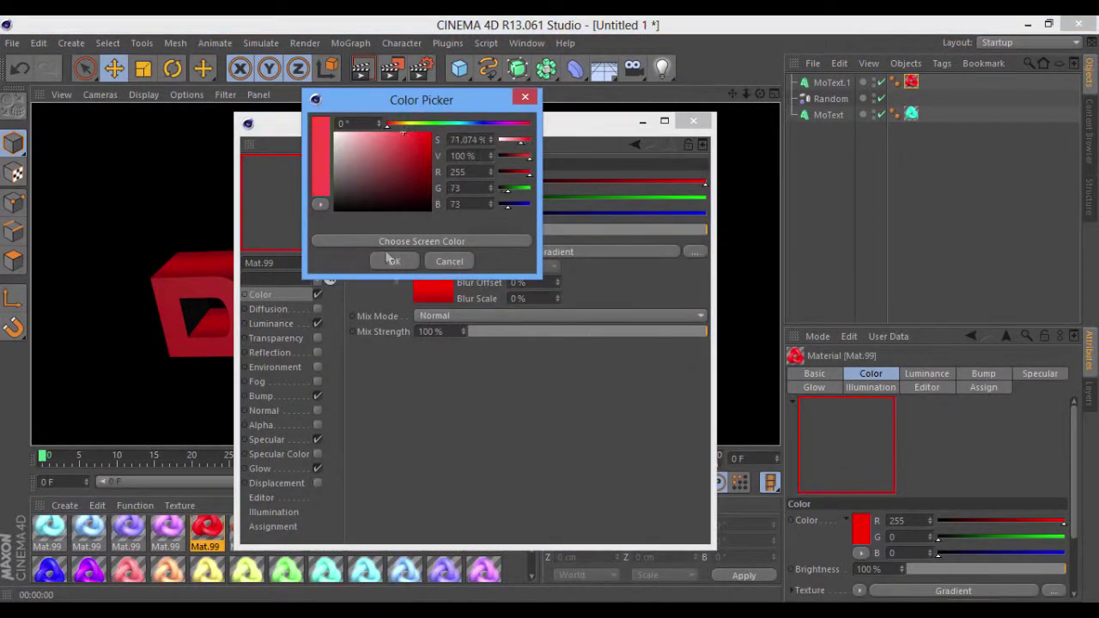
pyautogui.click(391, 261)
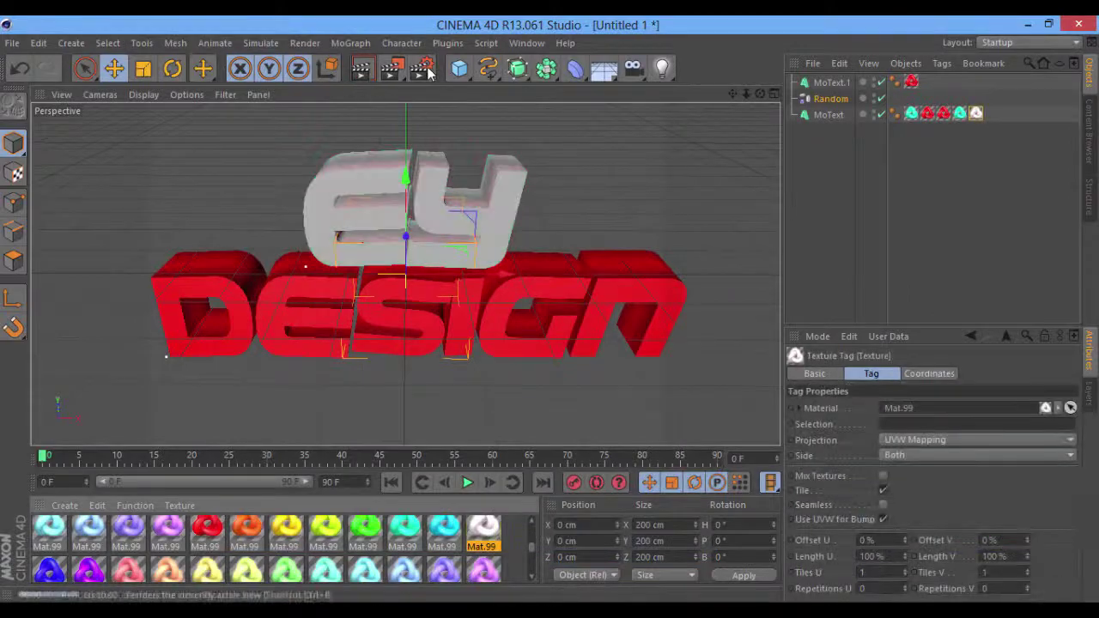
# Step: Enable saving of the rendered image in Render Settings
pyautogui.click(426, 69)
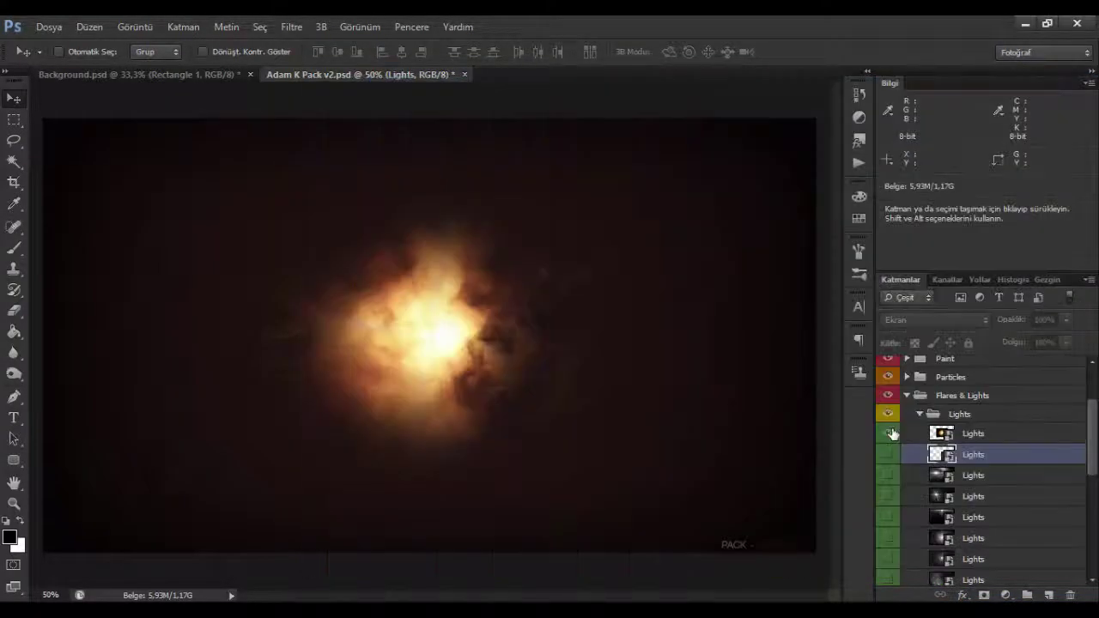
# Step: Bring an Opticle Flares layer into Background.psd with boosted saturation and resize it
pyautogui.scroll(-5, 909, 498)
pyautogui.click(896, 519)
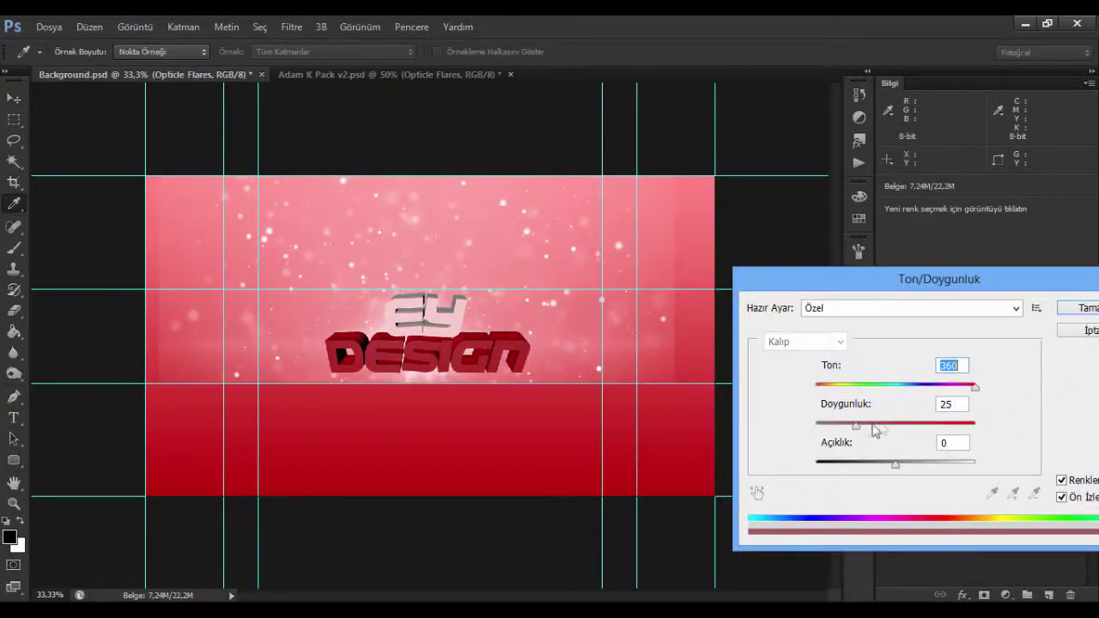
pyautogui.moveTo(876, 423); pyautogui.dragTo(901, 431)
pyautogui.press('Return')
pyautogui.hotkey('ctrl', 't')
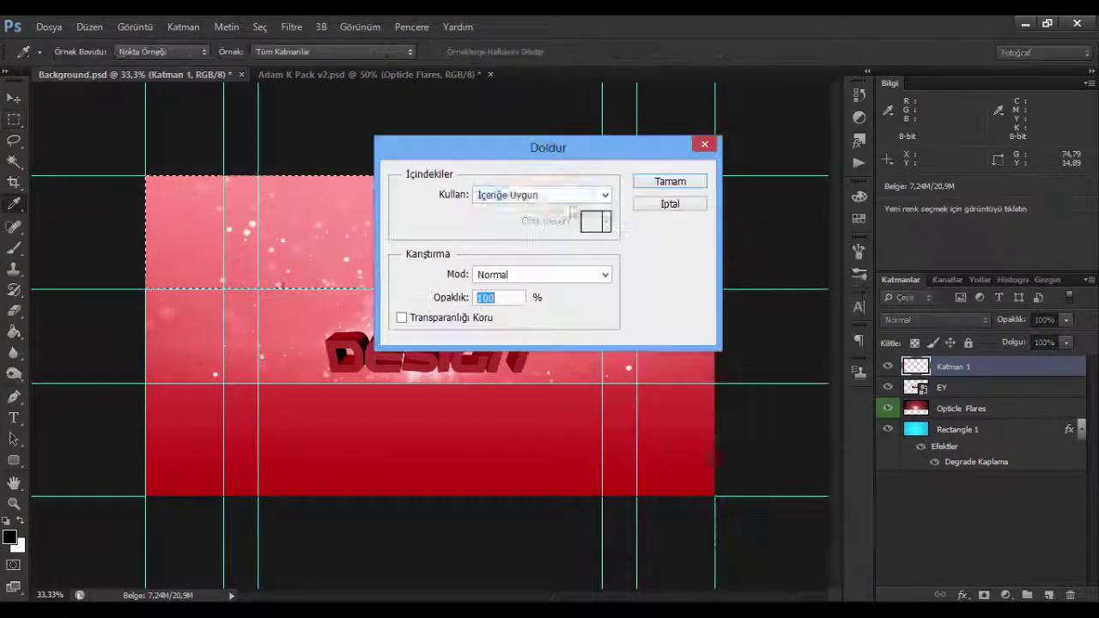
# Step: Move the black band copy to the banner's bottom and select another pack layer
pyautogui.moveTo(462, 242); pyautogui.dragTo(463, 422)
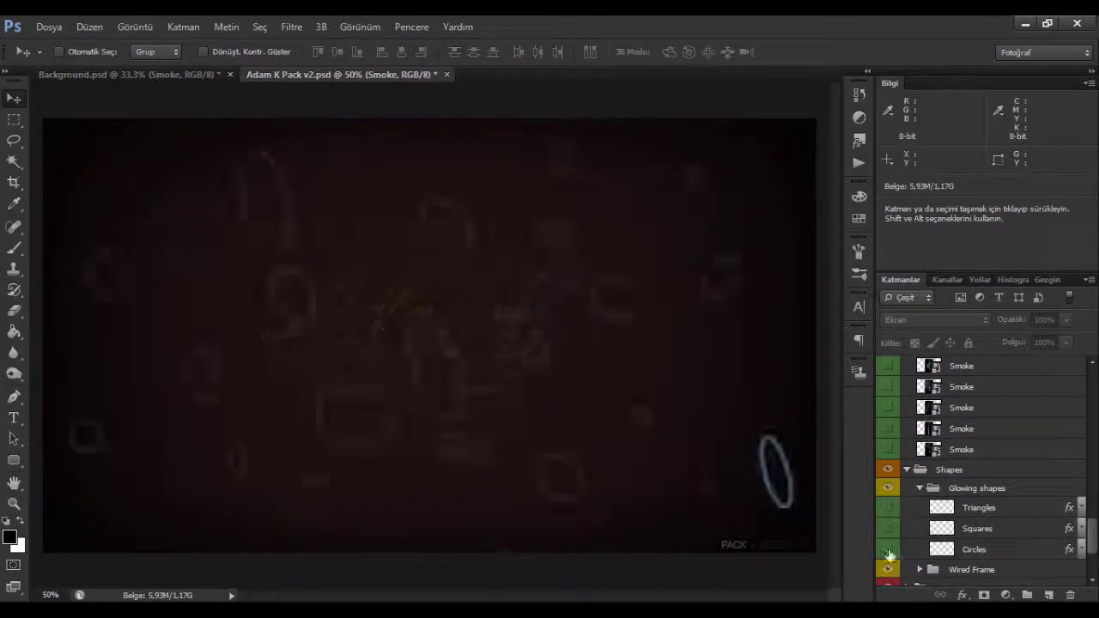
pyautogui.scroll(-2, 888, 554)
pyautogui.click(919, 525)
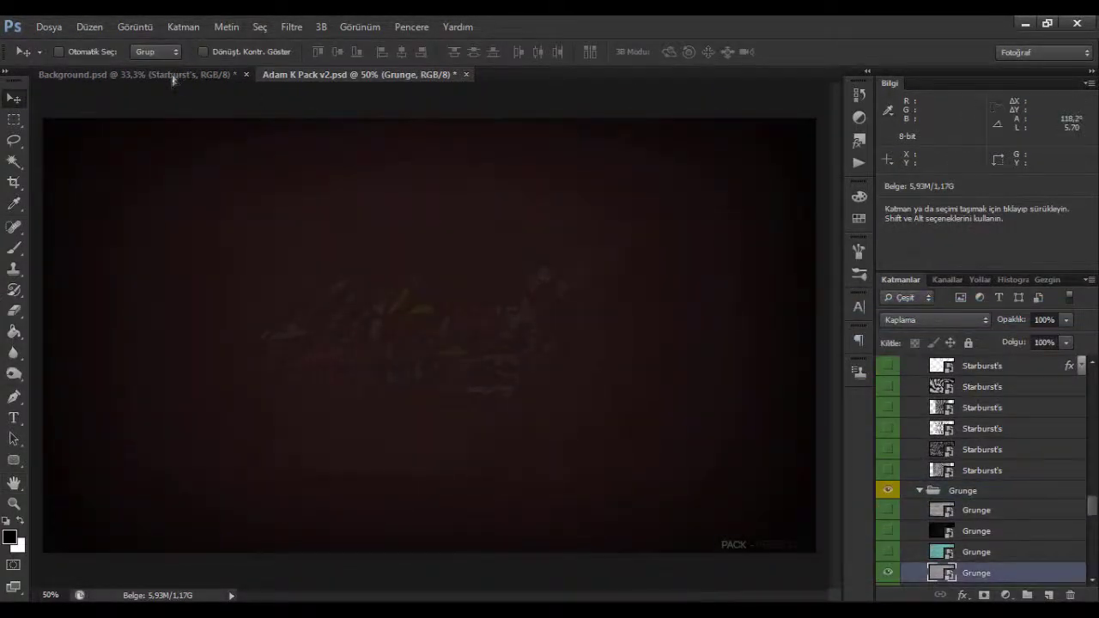
# Step: Add the Grunge layer, transform the blurred EY copy, and edit its layer style
pyautogui.moveTo(171, 79); pyautogui.dragTo(408, 274)
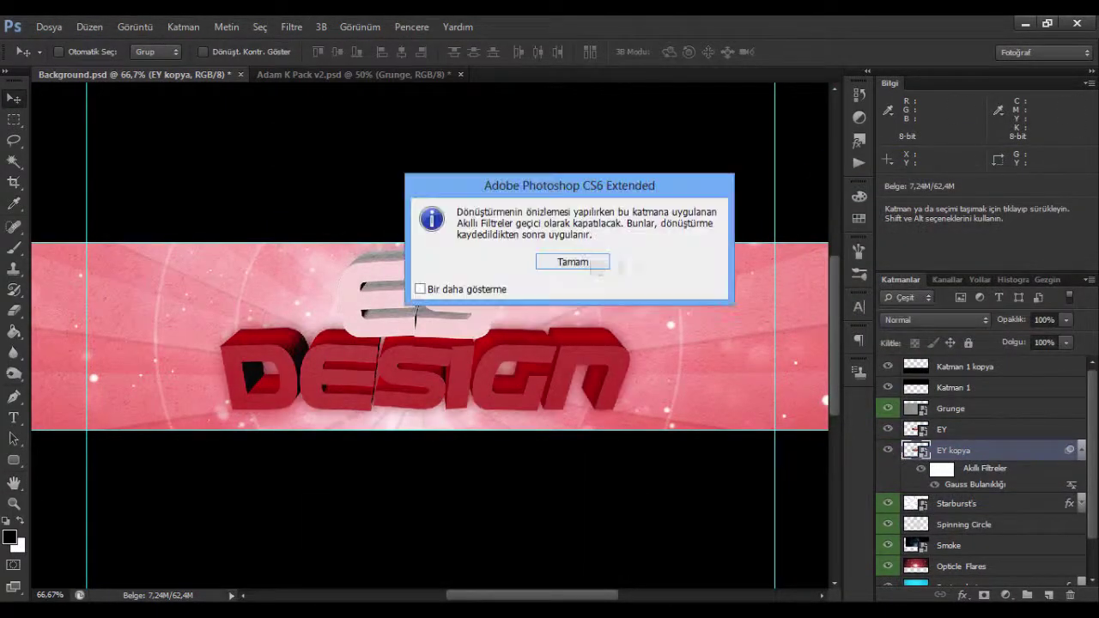
pyautogui.click(598, 264)
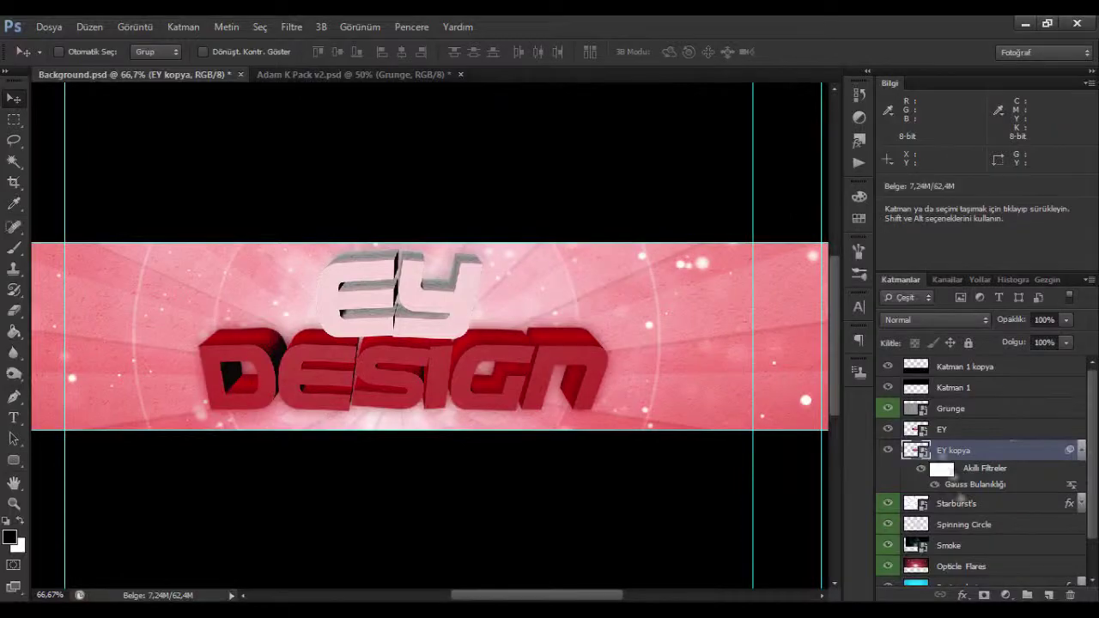
pyautogui.doubleClick(979, 429)
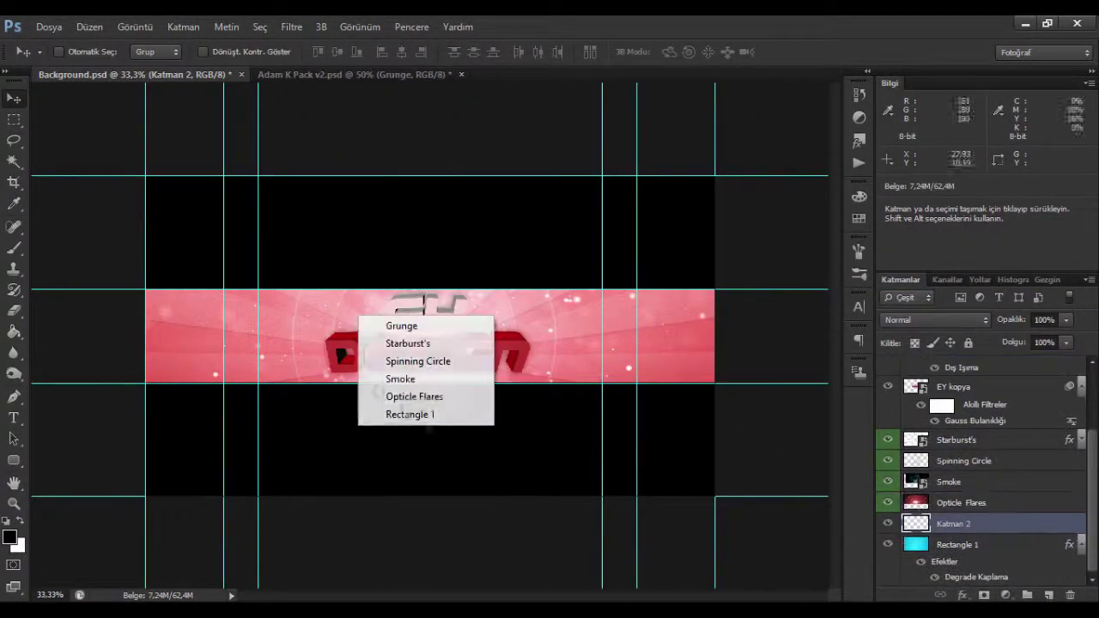
# Step: Stamp white texture across the banner with a texture brush, blended as Soft Light
pyautogui.press('Escape')
pyautogui.press('b')
pyautogui.rightClick(366, 326)
pyautogui.press('x')
pyautogui.click(184, 335)
pyautogui.rightClick(559, 258)
pyautogui.rightClick(662, 318)
pyautogui.click(673, 335)
pyautogui.hotkey('shift', 'alt', 'f')
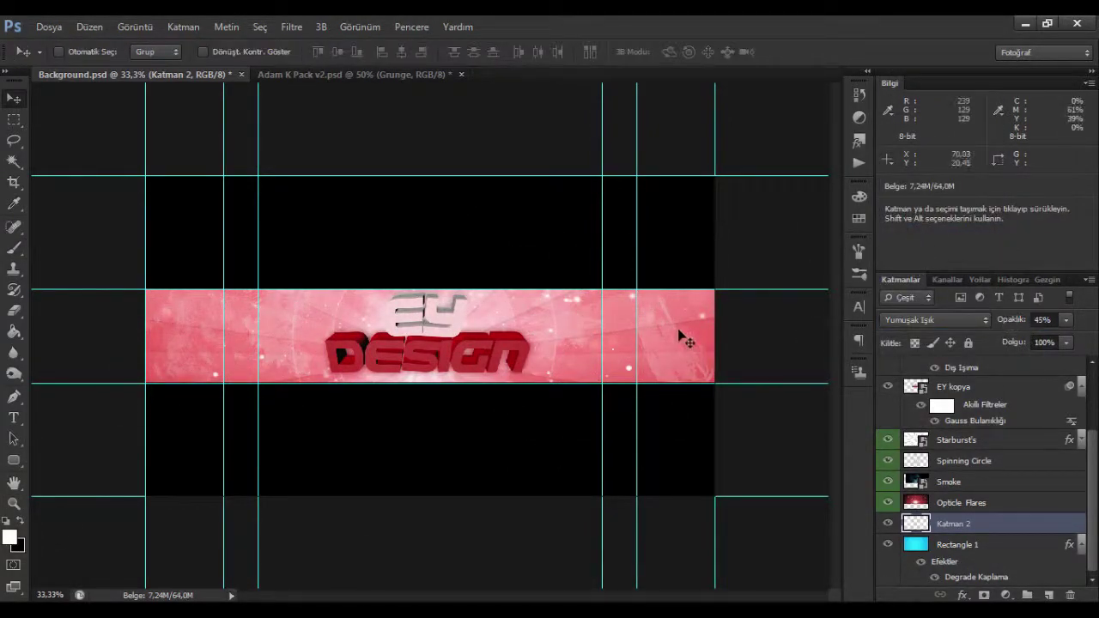
# Step: Bring two Grunge layers from Adam K Pack v2 into the banner
pyautogui.hotkey('ctrl', 'Tab')
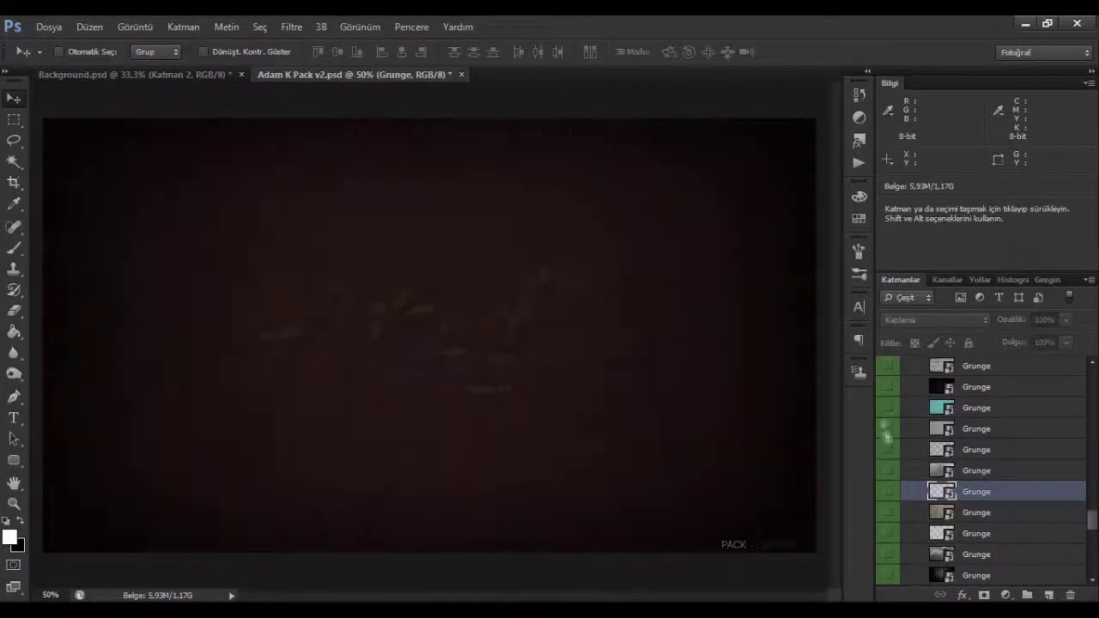
pyautogui.moveTo(172, 80); pyautogui.dragTo(529, 380)
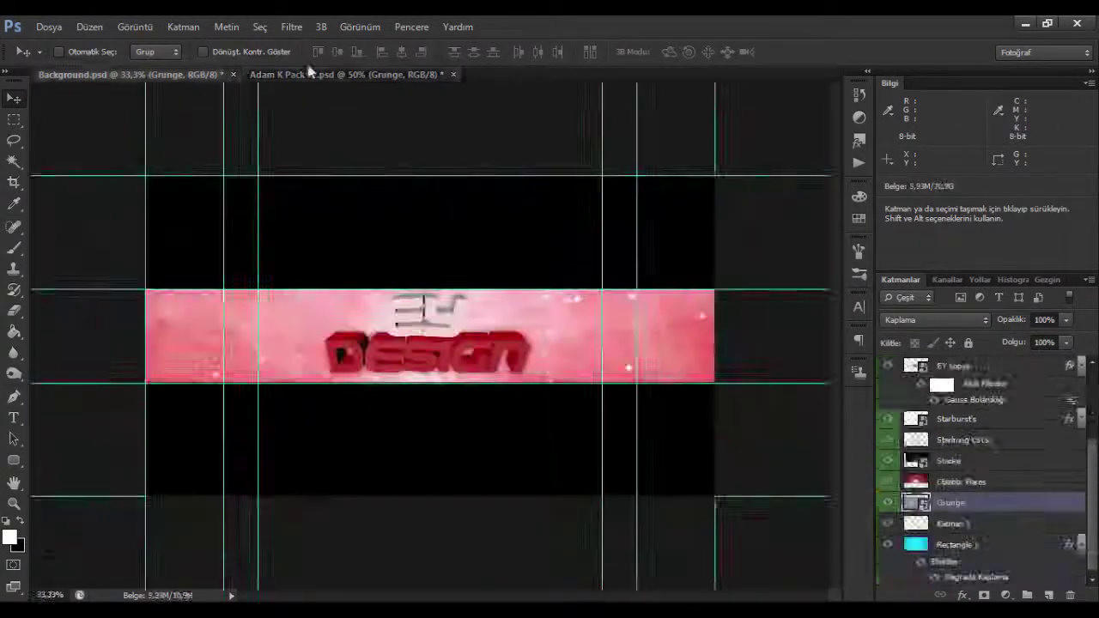
pyautogui.click(311, 74)
pyautogui.moveTo(139, 33); pyautogui.dragTo(487, 343)
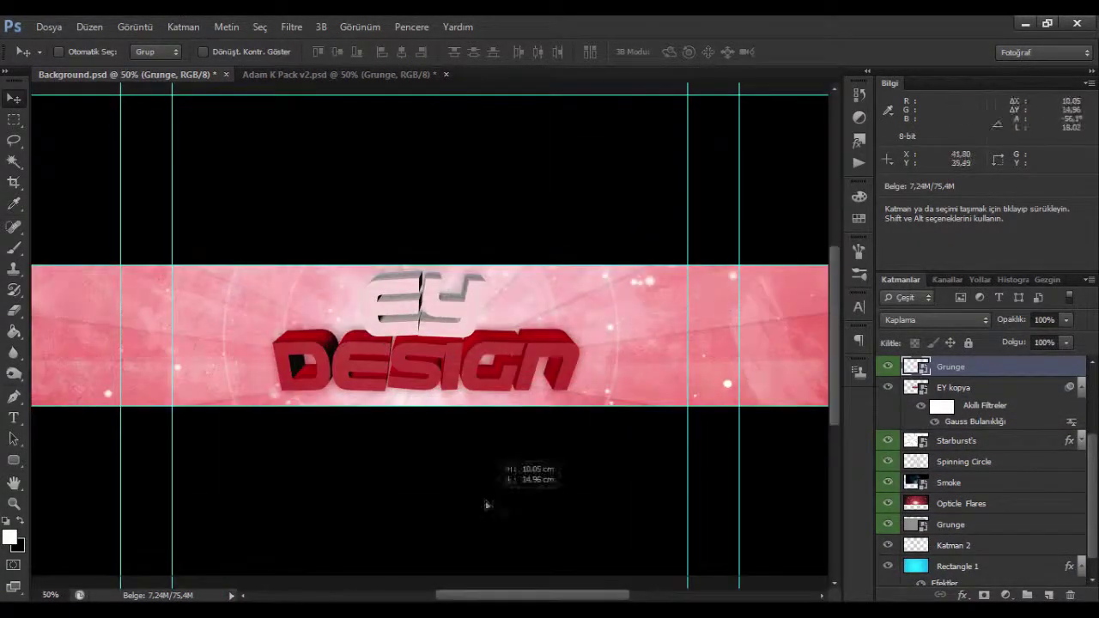
pyautogui.moveTo(347, 331); pyautogui.dragTo(438, 502)
pyautogui.hotkey('ctrl', '-')
pyautogui.press('b')
pyautogui.rightClick(333, 332)
pyautogui.press('Escape')
pyautogui.press('v')
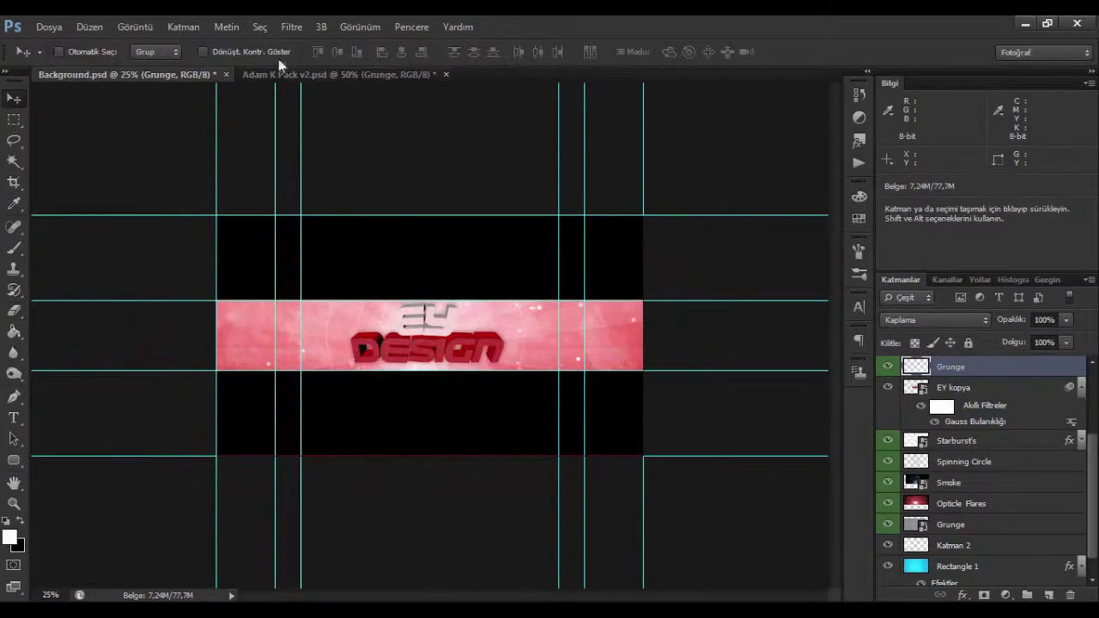
# Step: Add the Abstract layer and apply Hue/Saturation to it and the upper Grunge layer
pyautogui.click(339, 74)
pyautogui.scroll(-5, 979, 472)
pyautogui.moveTo(953, 522)
pyautogui.mouseDown()
pyautogui.moveTo(112, 74)
pyautogui.moveTo(429, 335)
pyautogui.mouseUp()
pyautogui.rightClick(949, 387)
pyautogui.press('Escape')
pyautogui.hotkey('ctrl', 'u')
pyautogui.press('Return')
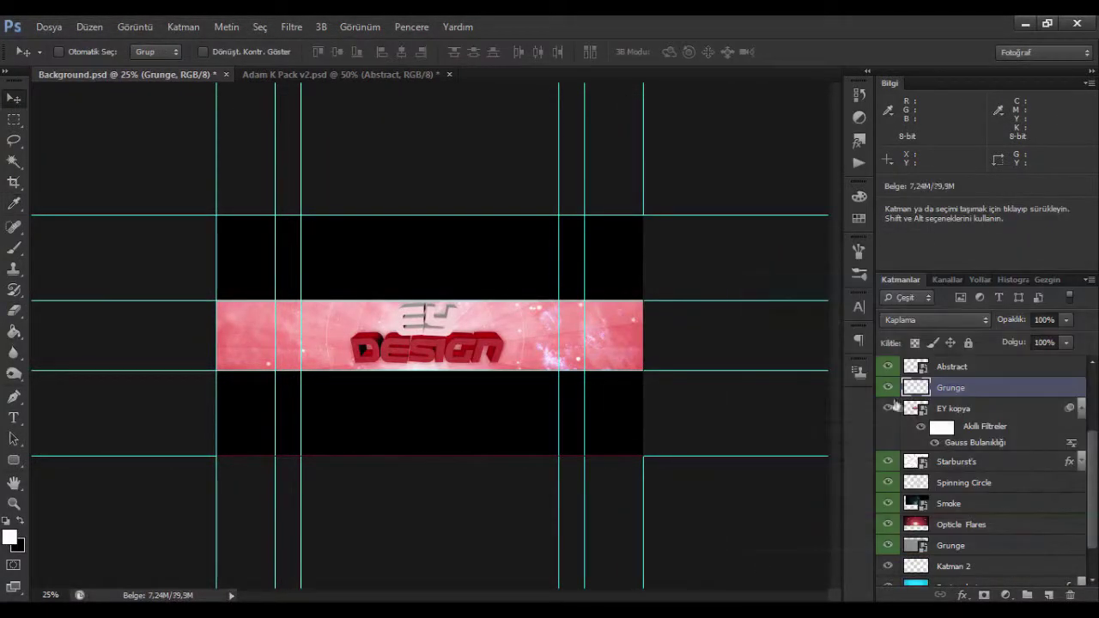
pyautogui.hotkey('ctrl', 'u')
pyautogui.press('Return')
pyautogui.moveTo(608, 361); pyautogui.dragTo(613, 351)
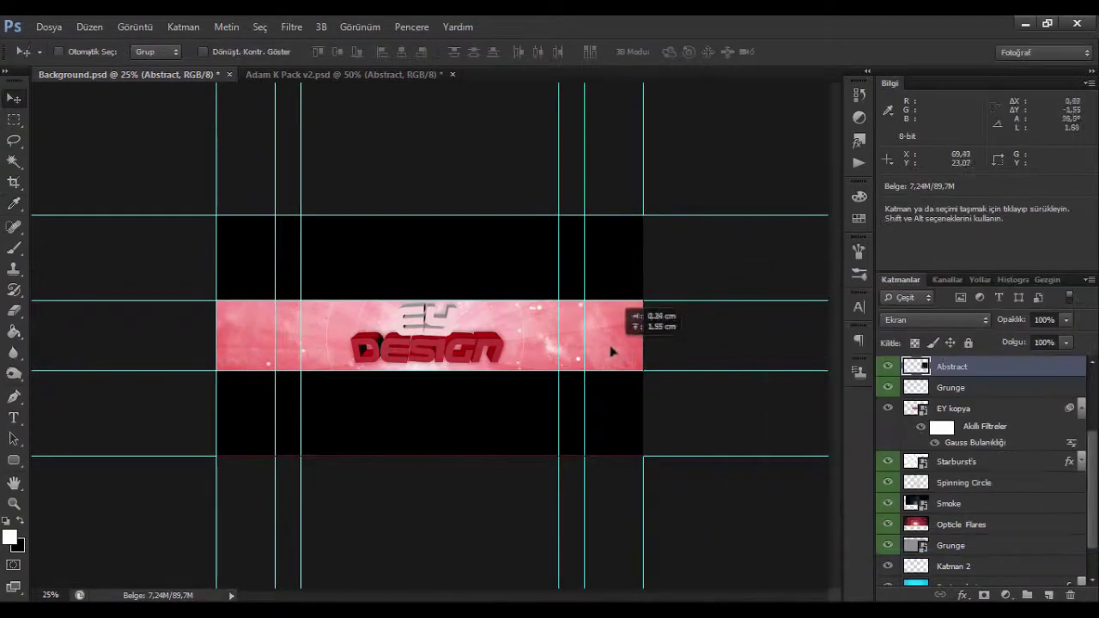
# Step: Copy a second Abstract texture into the banner and move it into place
pyautogui.click(331, 74)
pyautogui.scroll(-3, 890, 461)
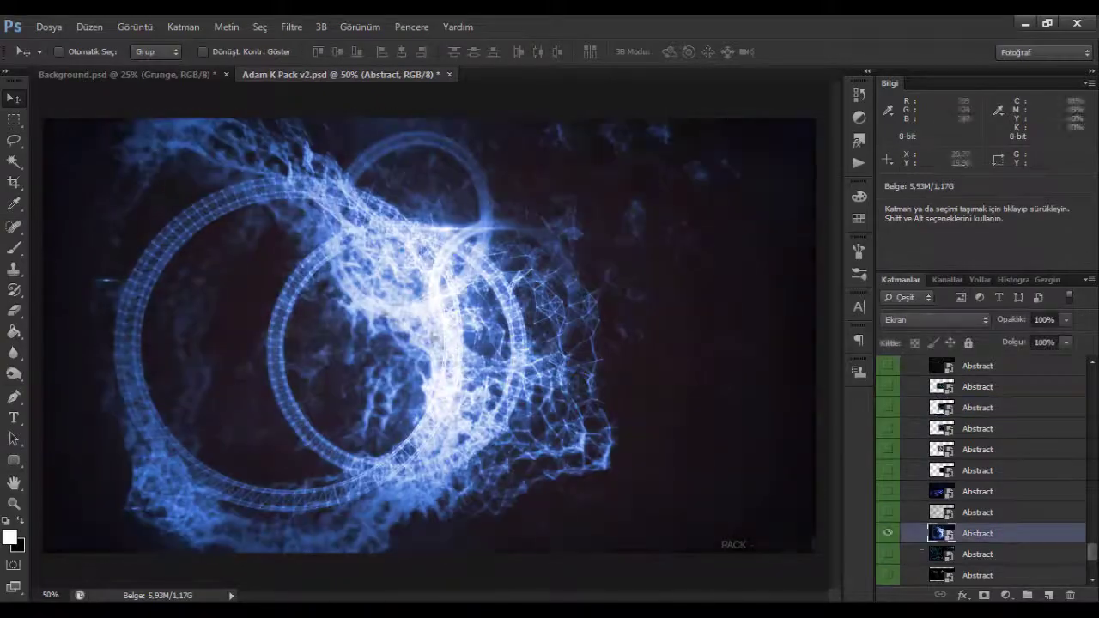
pyautogui.moveTo(932, 527); pyautogui.dragTo(455, 325)
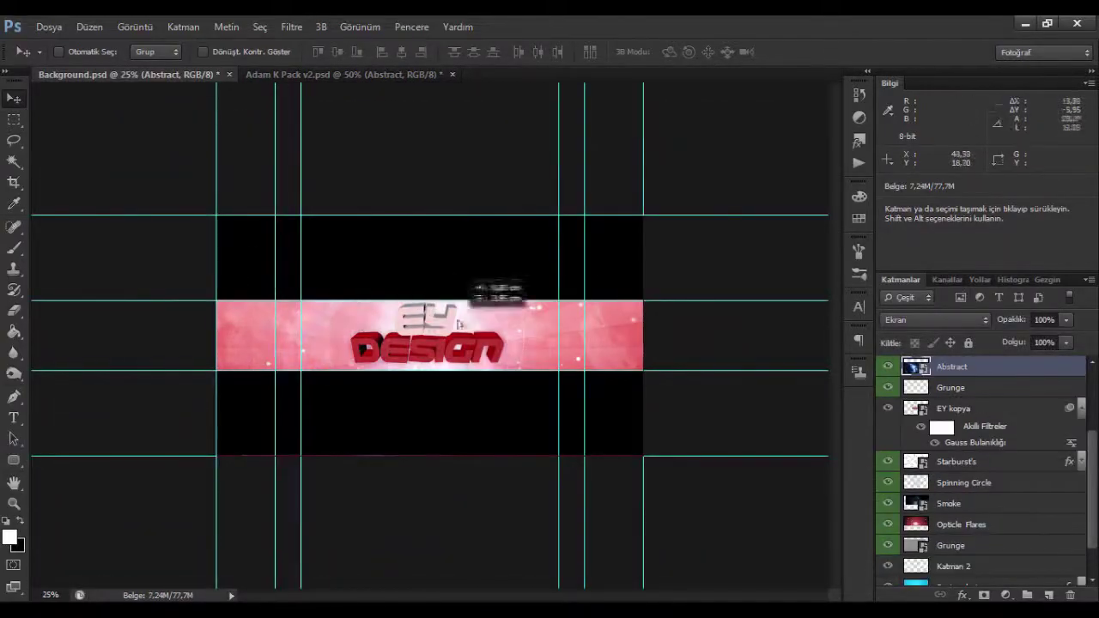
pyautogui.moveTo(944, 497); pyautogui.dragTo(944, 532)
pyautogui.hotkey('ctrl', '+')
pyautogui.hotkey('ctrl', 'u')
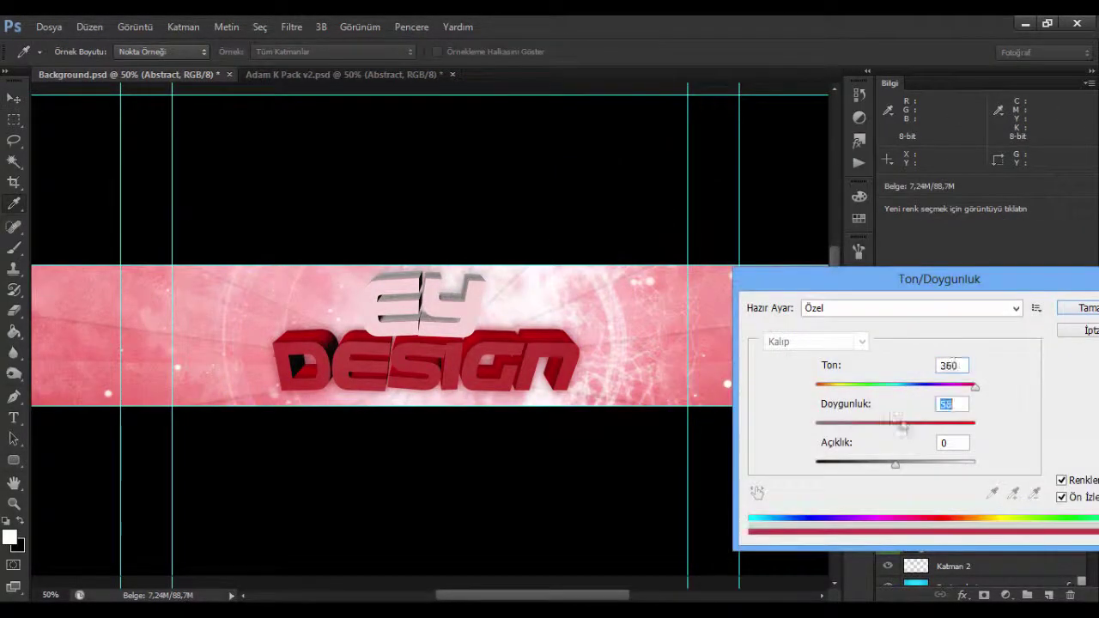
# Step: Apply the Hue 360 adjustment to the Abstract texture layer
pyautogui.press('Return')
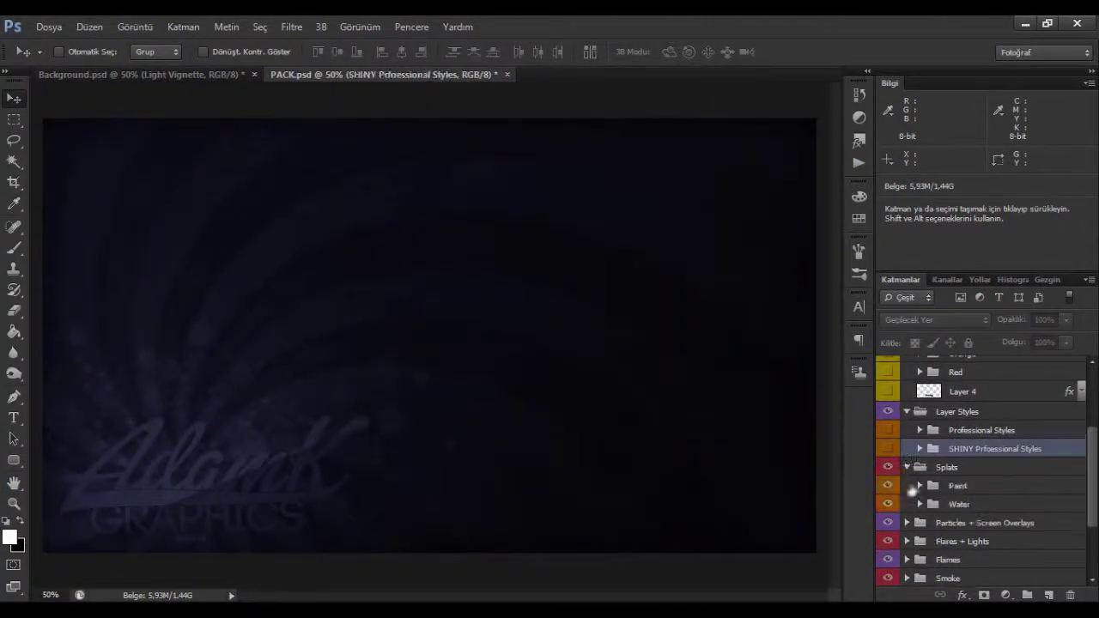
# Step: Show Particles 10 in the pack and position its copy on the banner
pyautogui.click(936, 486)
pyautogui.click(908, 503)
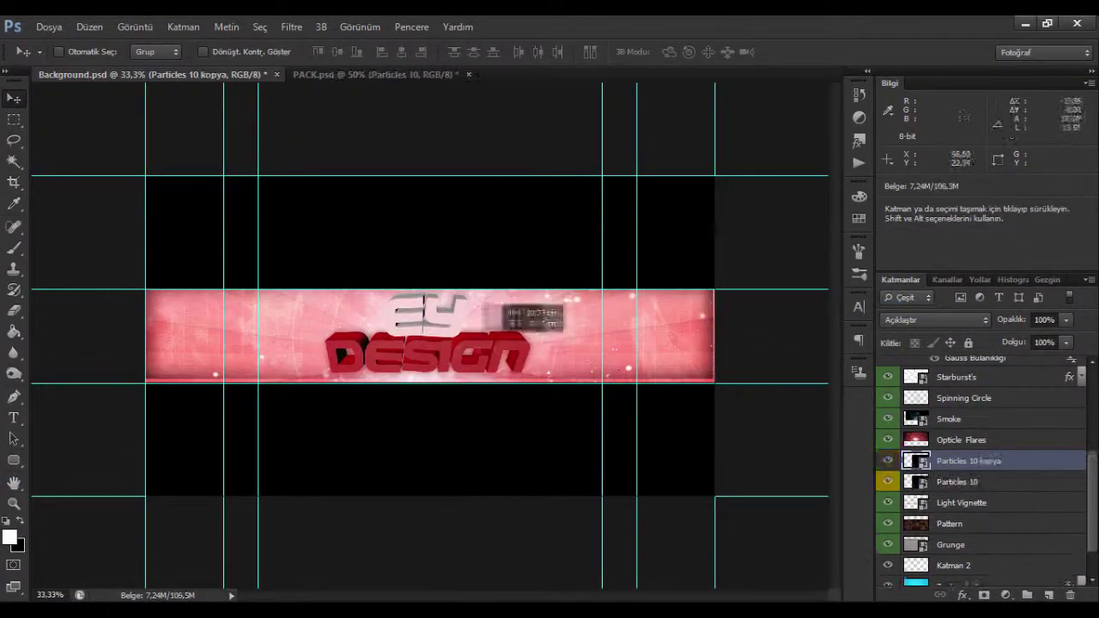
pyautogui.moveTo(502, 310); pyautogui.dragTo(473, 314)
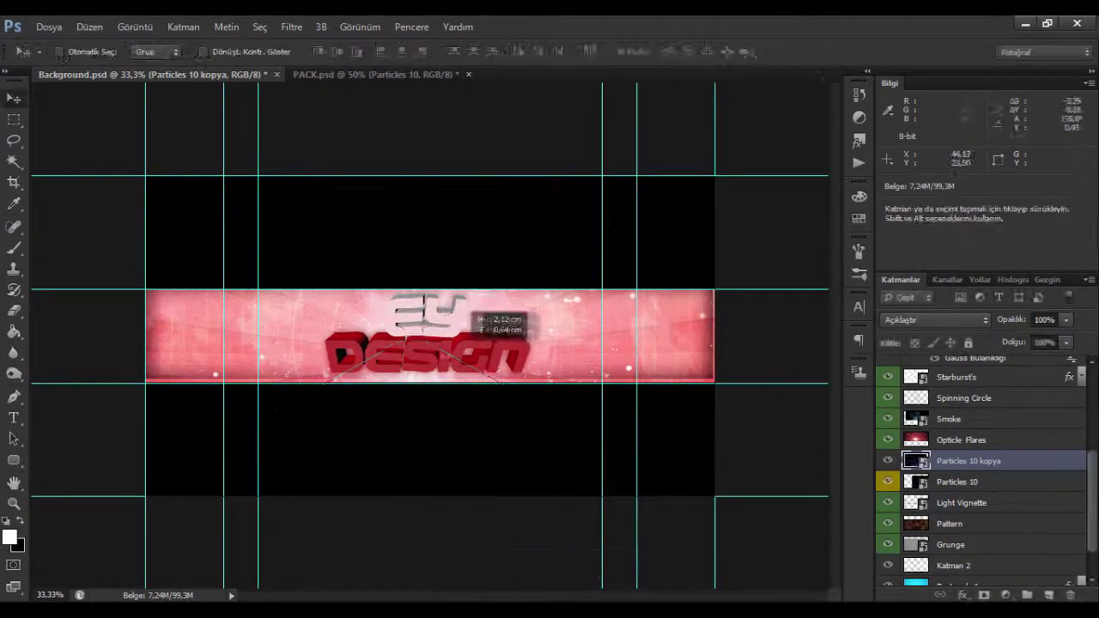
pyautogui.click(904, 397)
pyautogui.scroll(4, 885, 402)
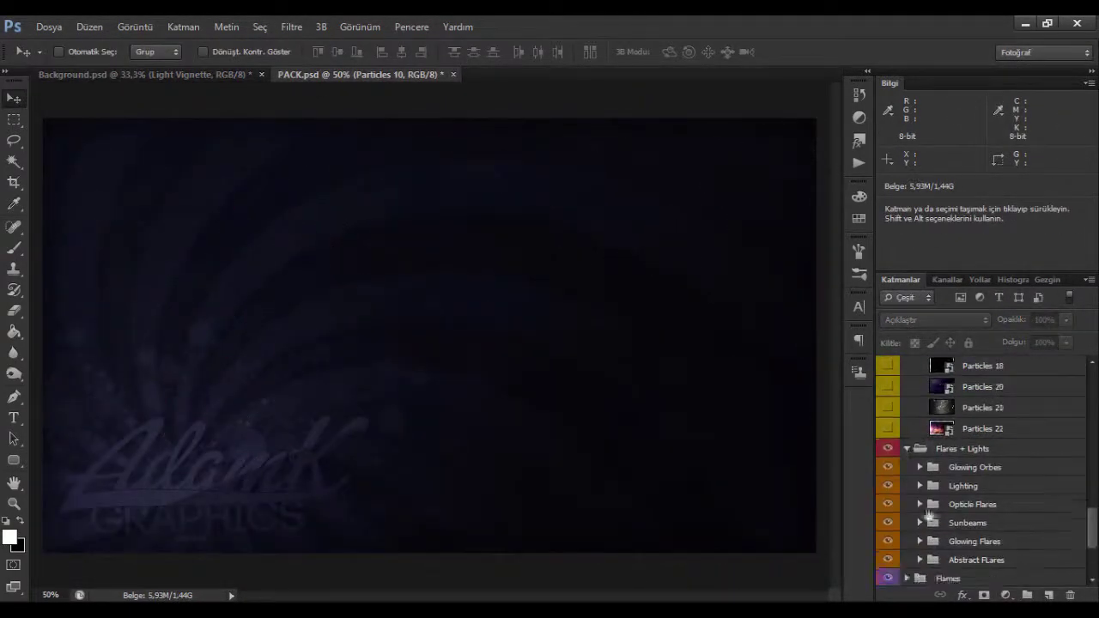
# Step: Copy Sunbeam 1 into the banner, then browse the Abstract Flares and Starburst's groups
pyautogui.click(919, 505)
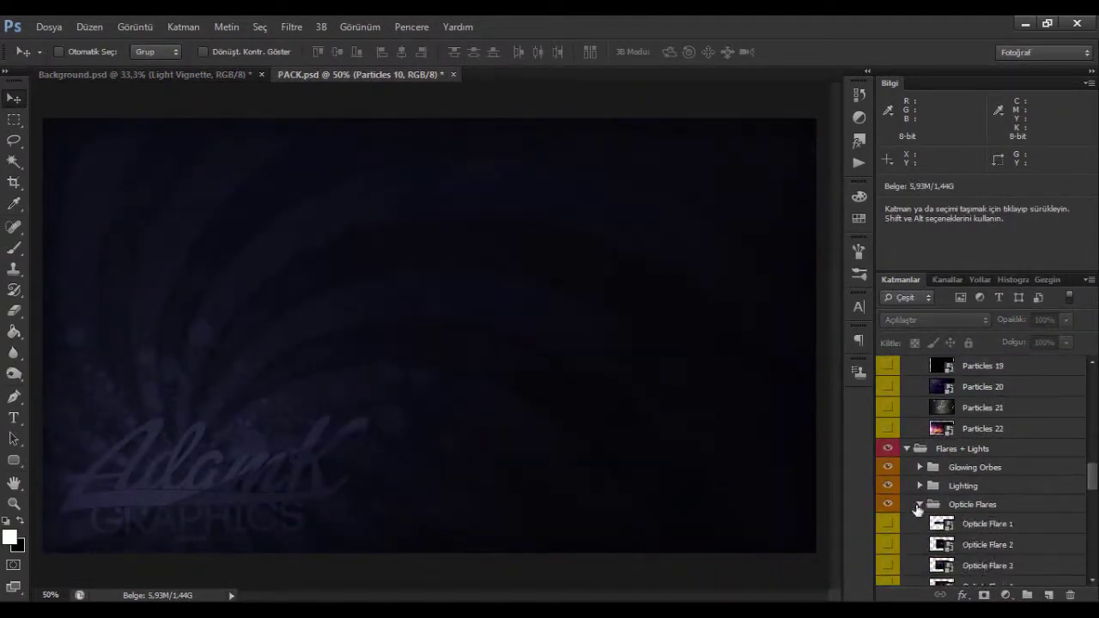
pyautogui.click(889, 500)
pyautogui.moveTo(942, 501); pyautogui.dragTo(255, 360)
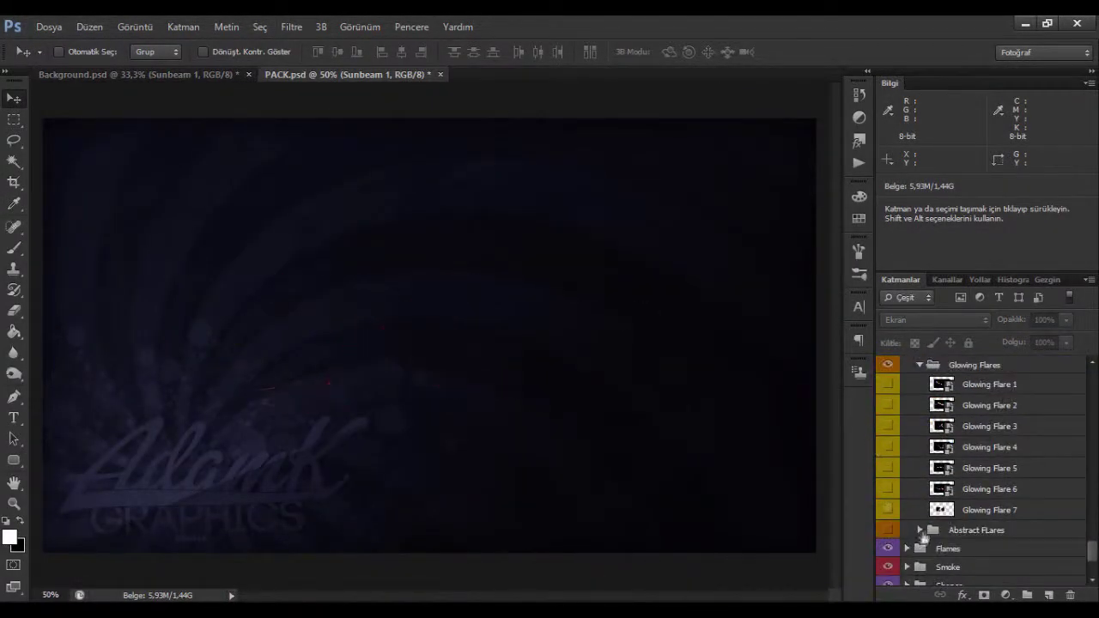
pyautogui.click(919, 529)
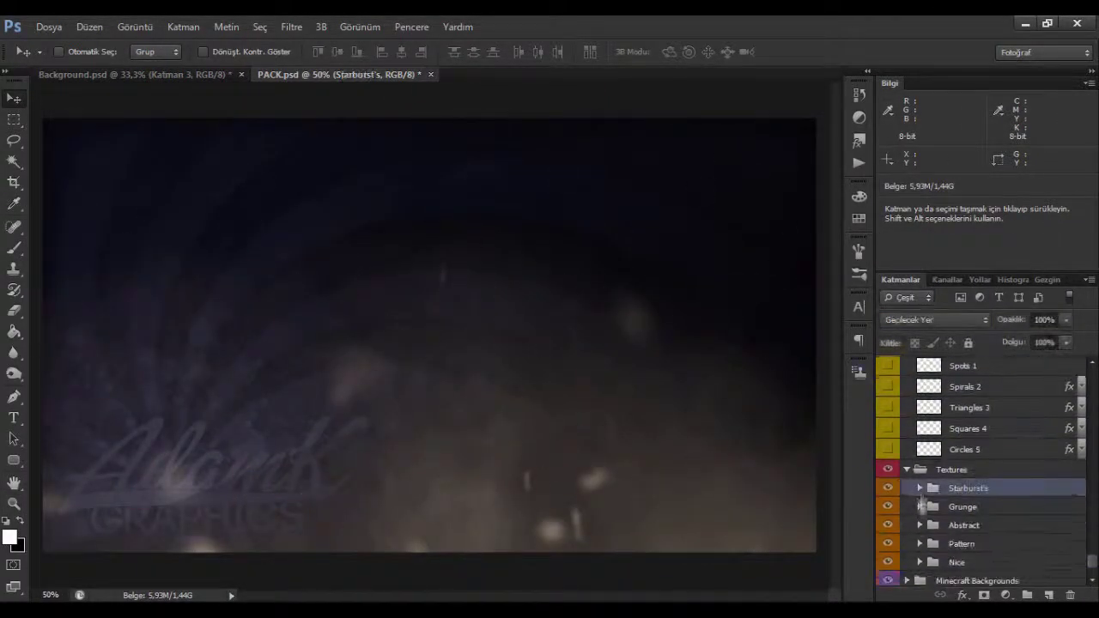
pyautogui.click(919, 488)
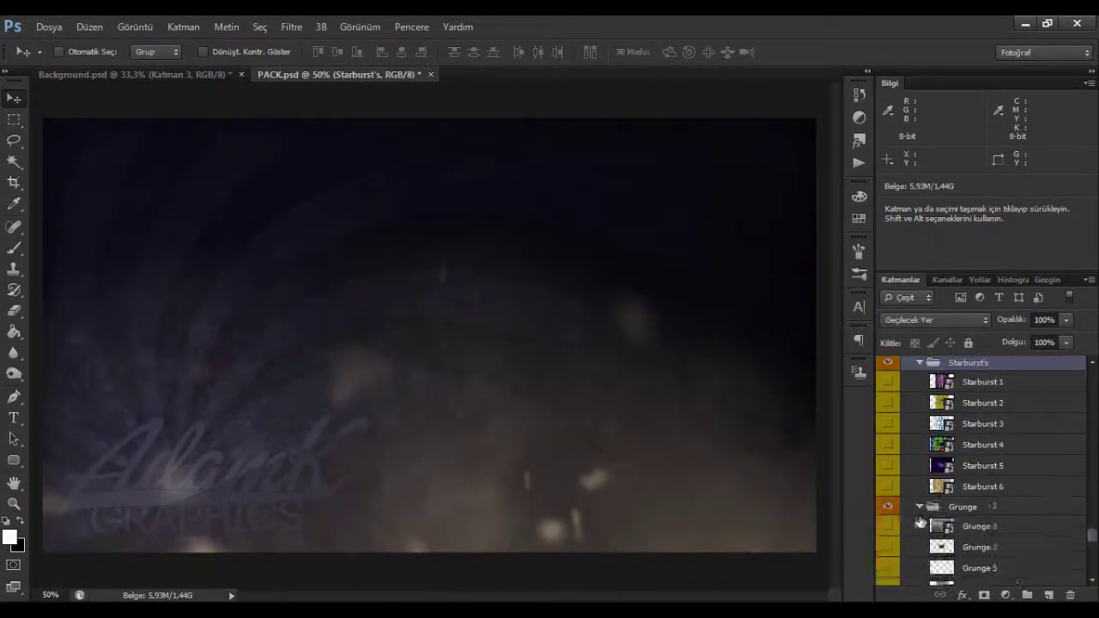
# Step: Open EFEKTLER YEŞİL.psd and bring its Smoke2 layer into the banner
pyautogui.scroll(-10, 893, 515)
pyautogui.click(887, 502)
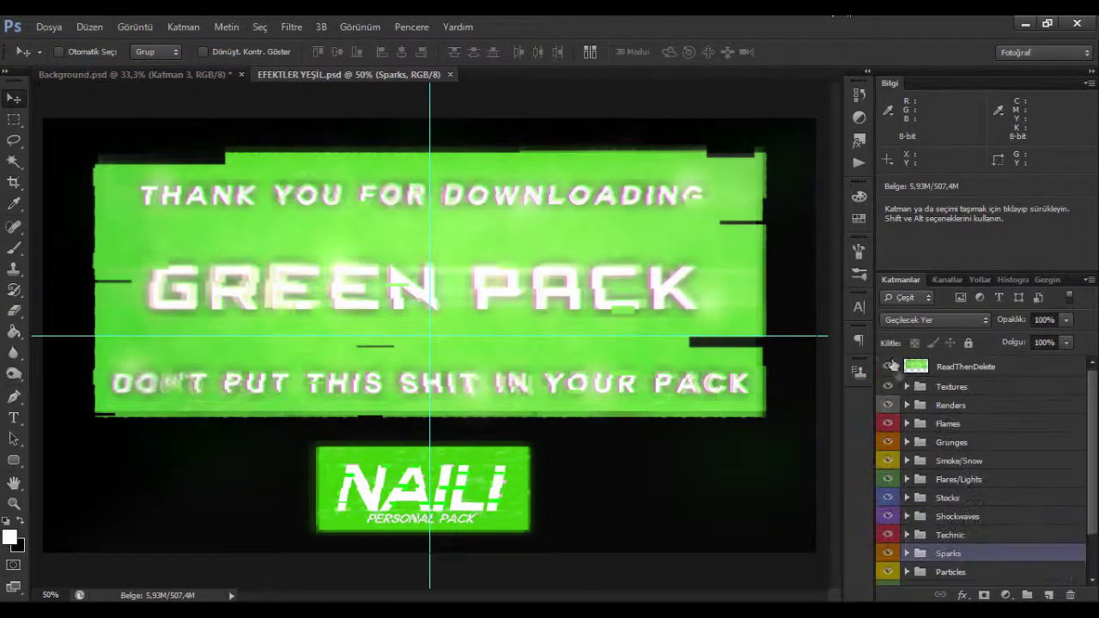
pyautogui.click(888, 366)
pyautogui.click(906, 386)
pyautogui.scroll(-5, 944, 481)
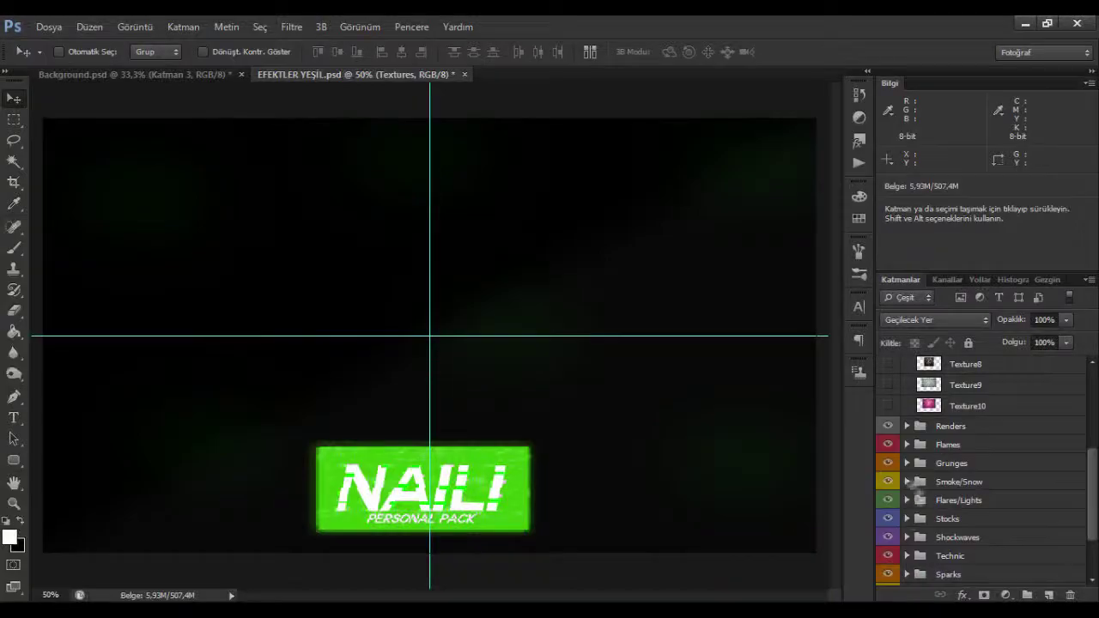
pyautogui.click(906, 472)
pyautogui.click(887, 532)
pyautogui.moveTo(961, 512); pyautogui.dragTo(151, 295)
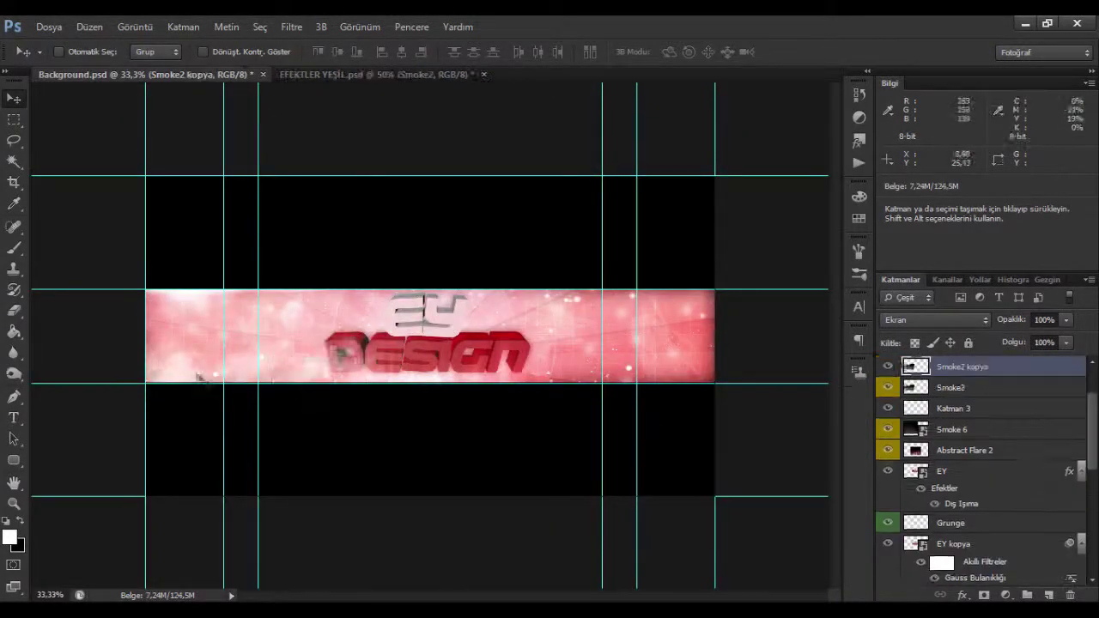
# Step: Copy the Flare layer in with a Hue/Saturation tweak, then add the Stock4 texture
pyautogui.click(378, 74)
pyautogui.scroll(-2, 979, 480)
pyautogui.click(888, 490)
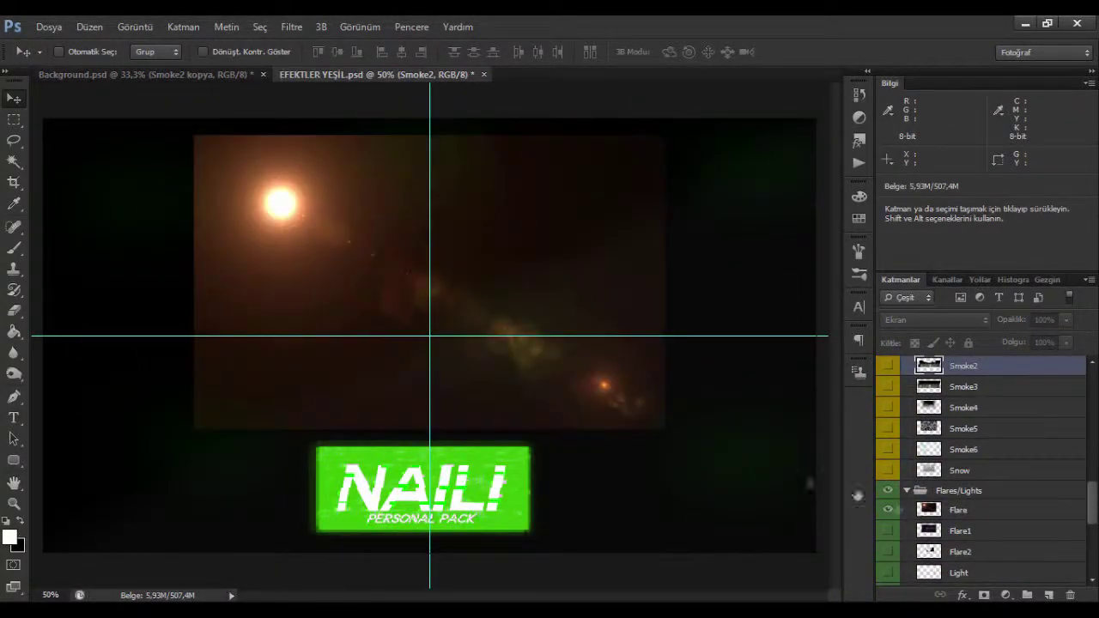
pyautogui.moveTo(857, 495); pyautogui.dragTo(650, 363)
pyautogui.hotkey('ctrl', 'u')
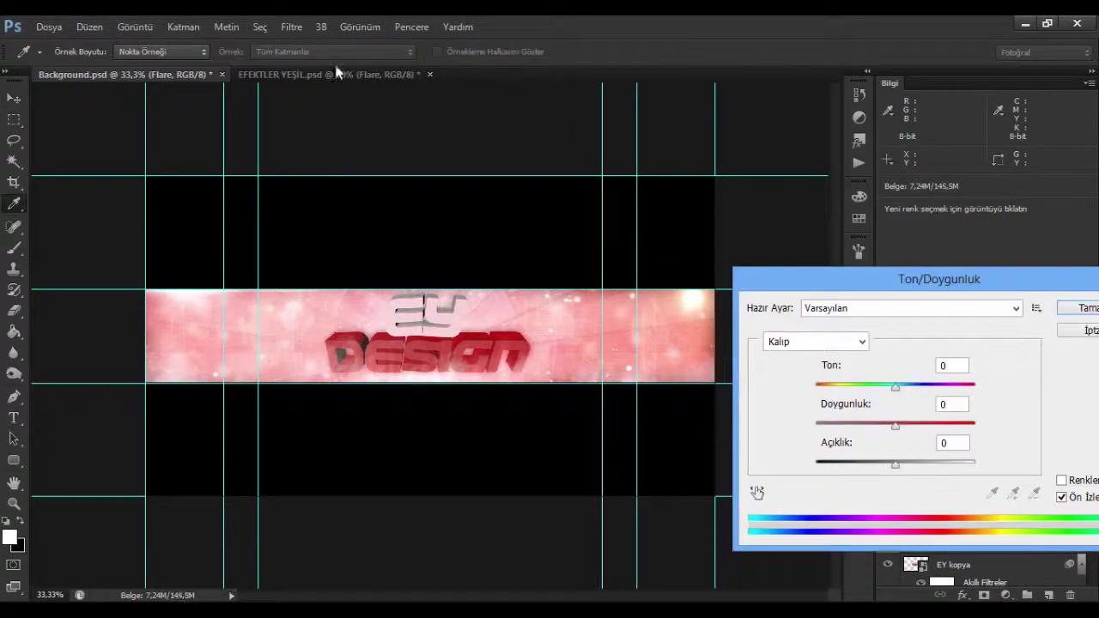
pyautogui.scroll(-1, 888, 544)
pyautogui.click(887, 571)
pyautogui.moveTo(344, 283); pyautogui.dragTo(543, 395)
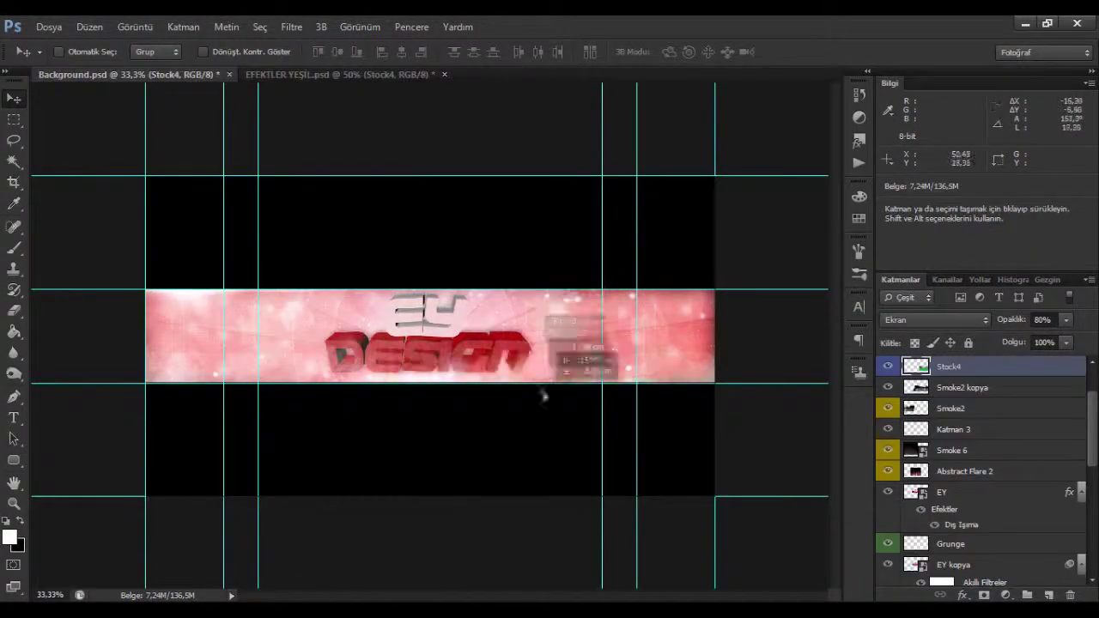